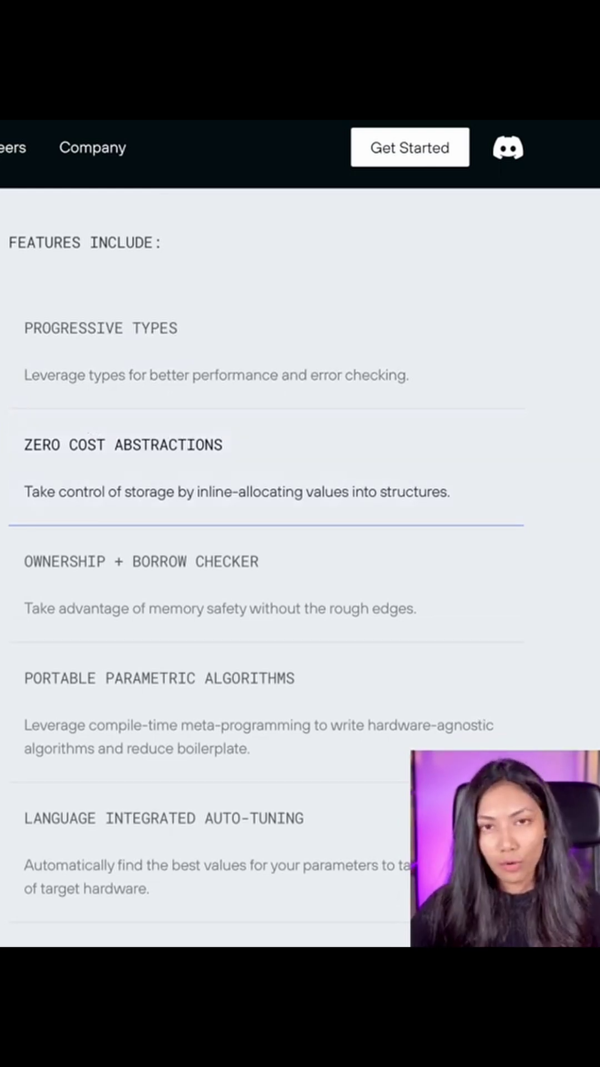
{"action": "scroll", "coordinate": [16, 550], "scroll_direction": "down", "scroll_amount": 1}
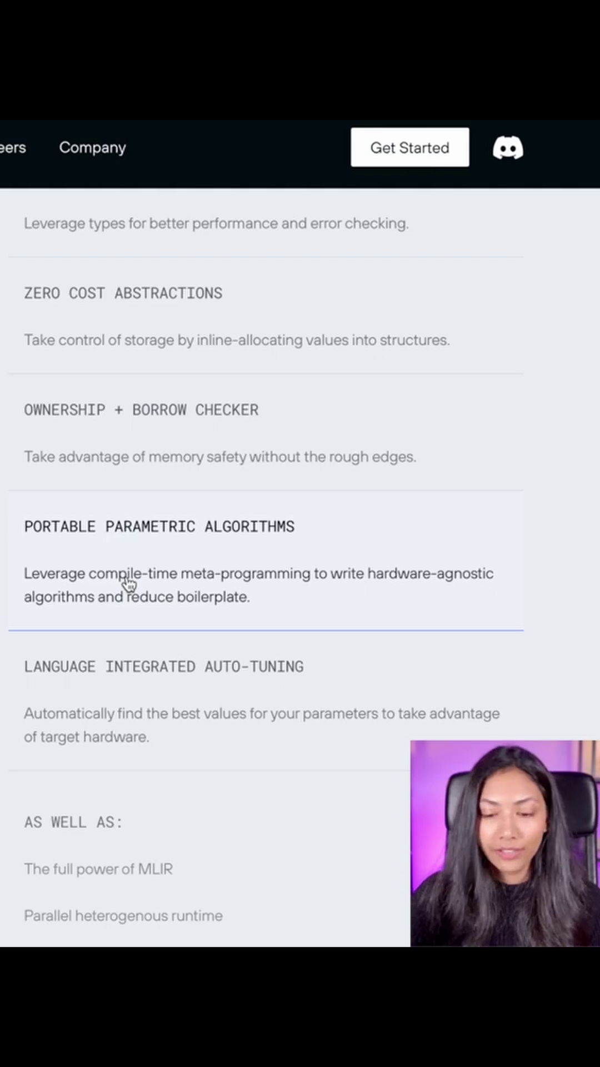
{"action": "scroll", "coordinate": [127, 583], "scroll_direction": "up", "scroll_amount": 1}
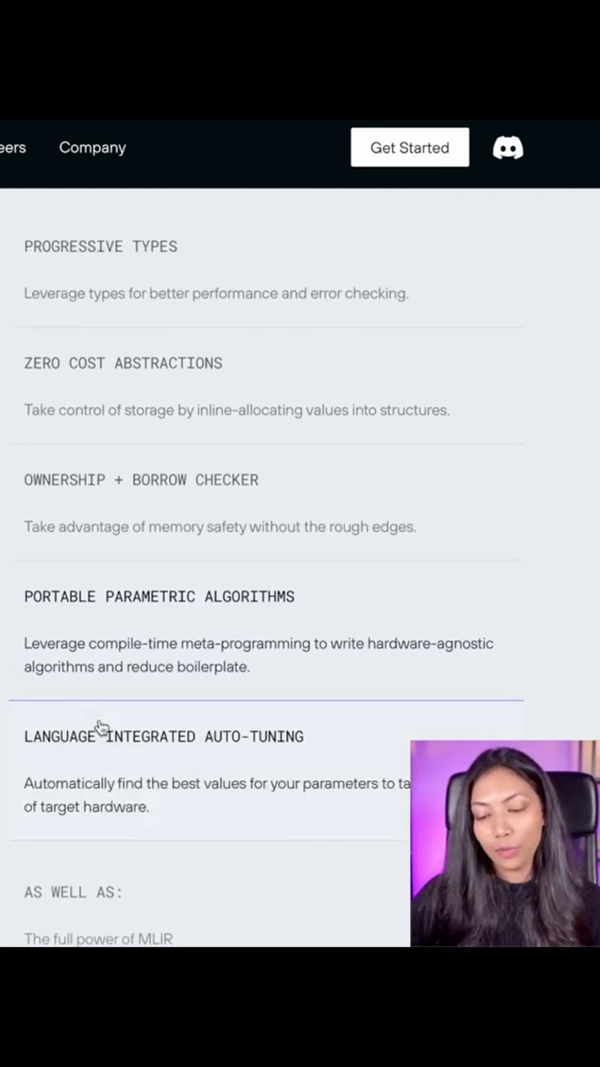